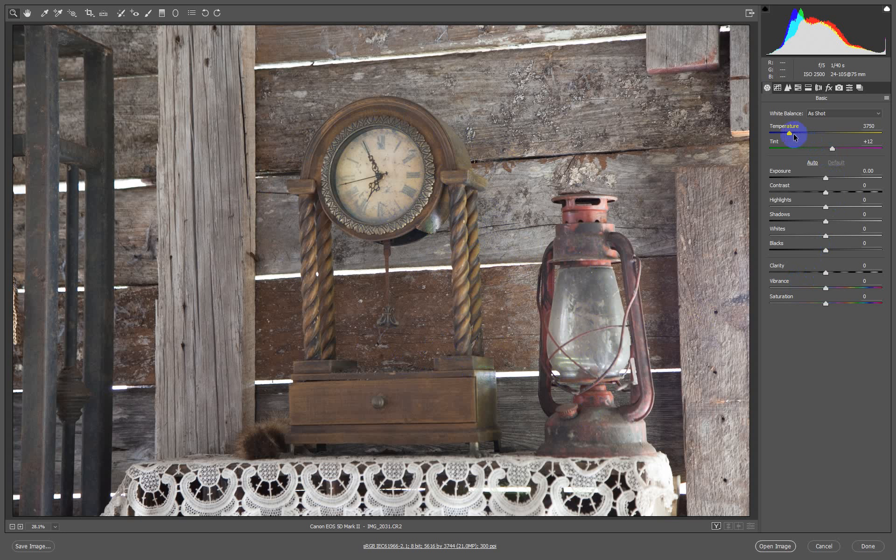
- Warm the photo's white balance to temperature 4200 and tint +13, and set the overall exposure to -0.25
left_click_drag(790, 135, 794, 135)
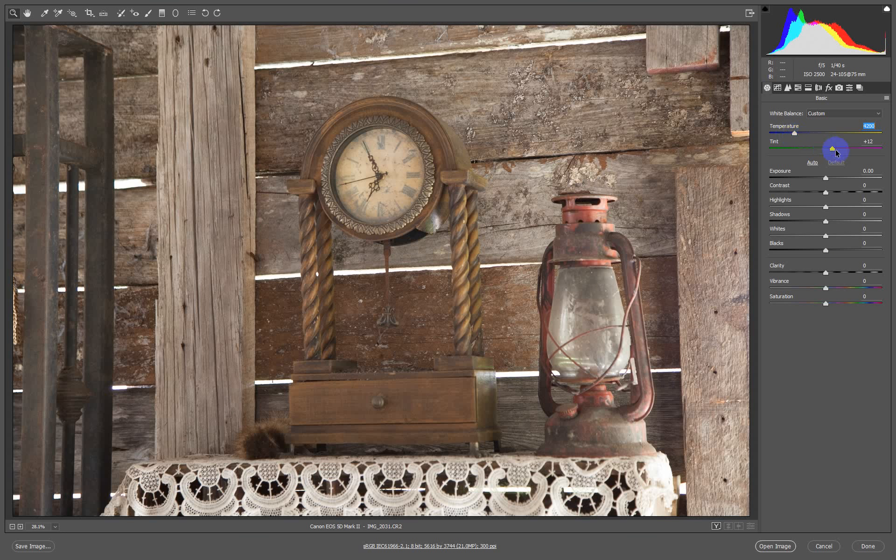
left_click(832, 148)
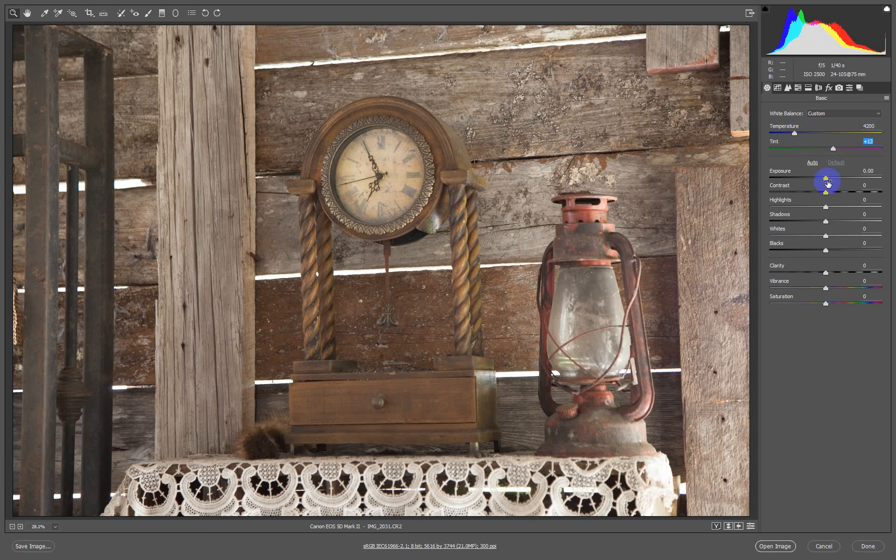
left_click_drag(826, 180, 823, 180)
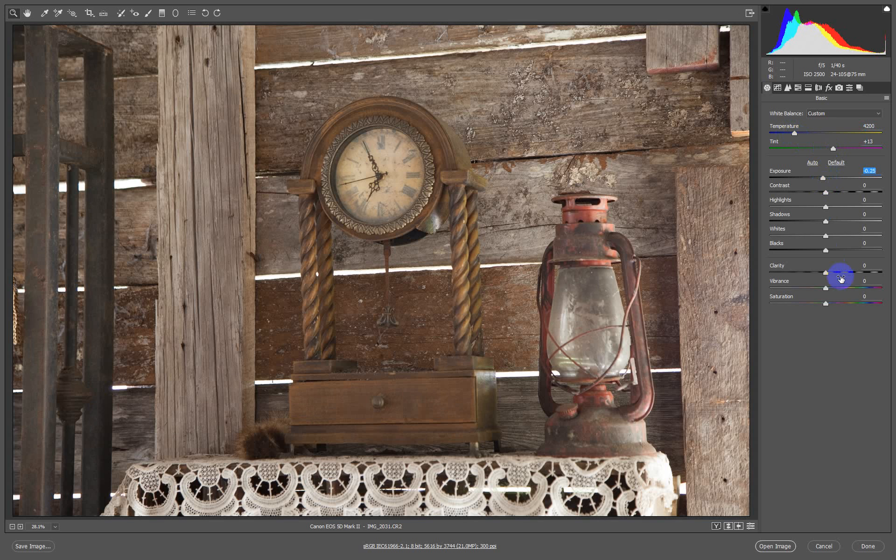
- Set the photo's overall clarity to +90 and vibrance to +33
left_click_drag(831, 276, 876, 275)
left_click_drag(826, 289, 843, 289)
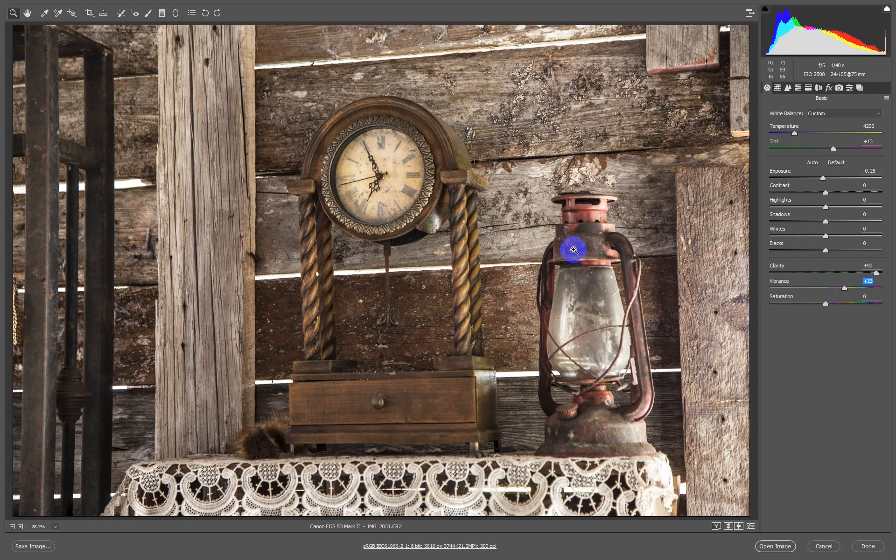
left_click(574, 331)
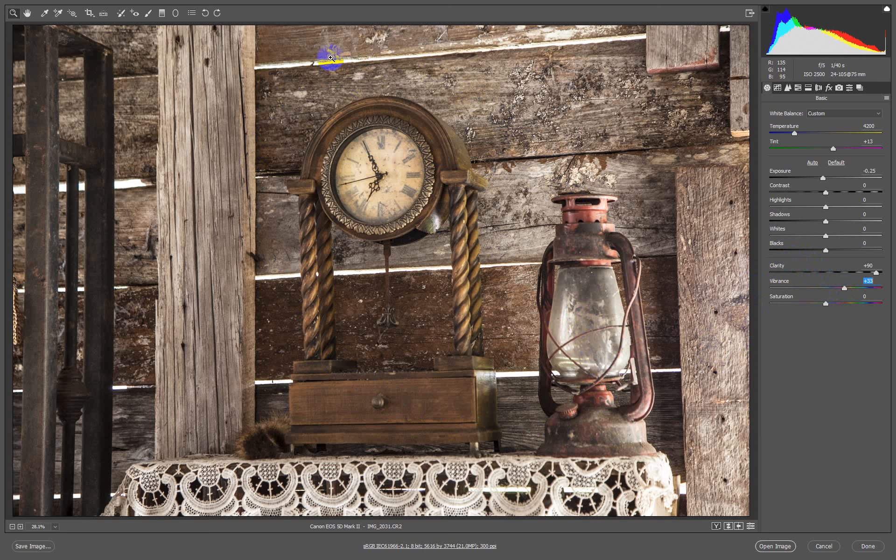
- Add a radial filter as a wide ellipse around the clock and lantern, darkening the outside with exposure -1.00
left_click(176, 14)
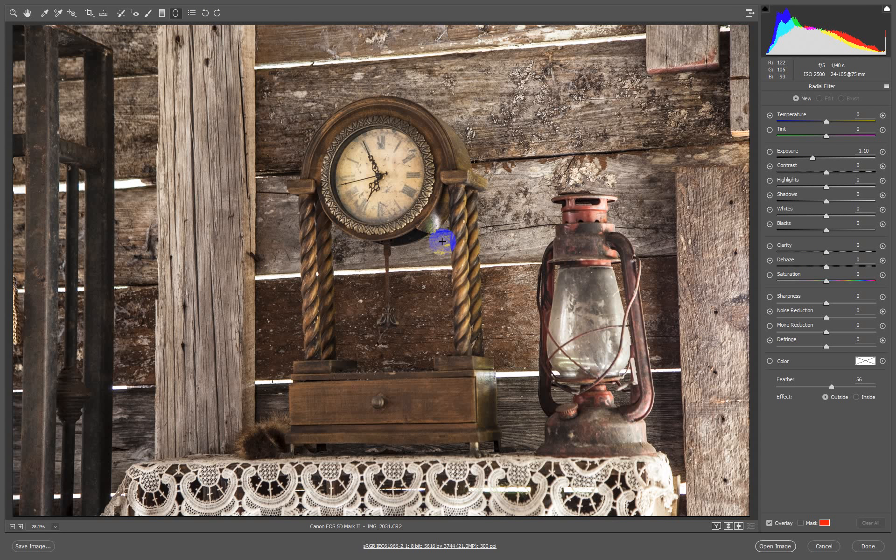
left_click(771, 152)
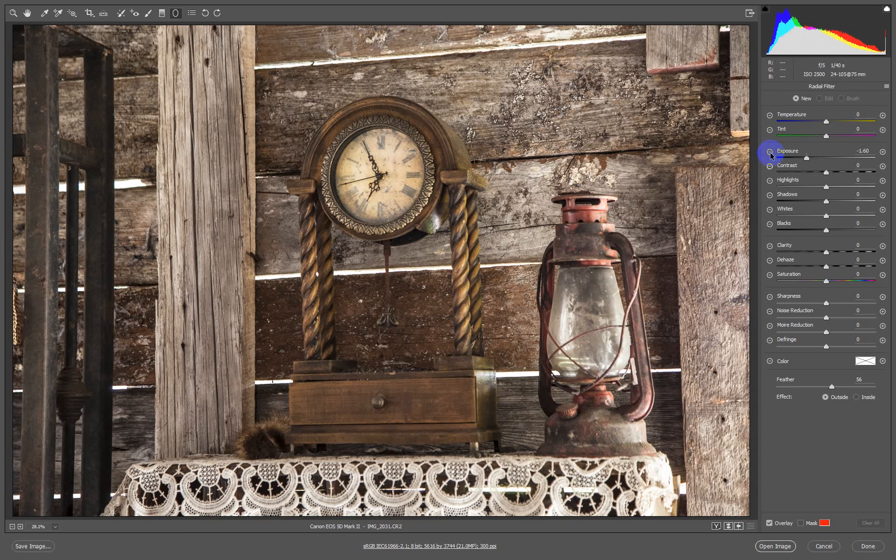
left_click(771, 167)
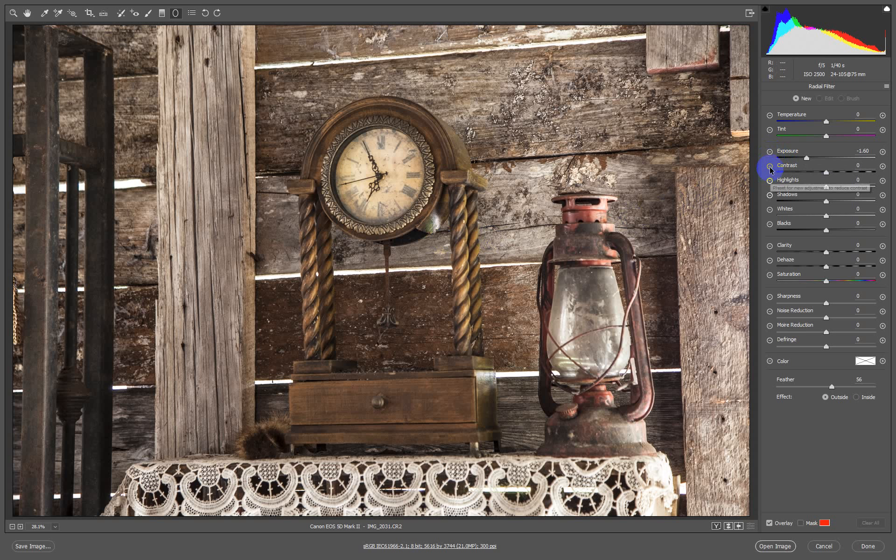
left_click(770, 153)
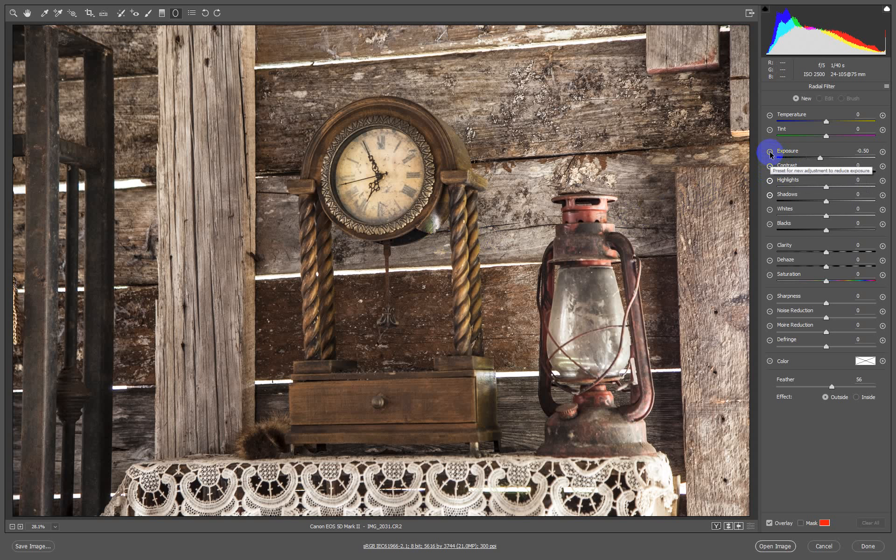
left_click(770, 152)
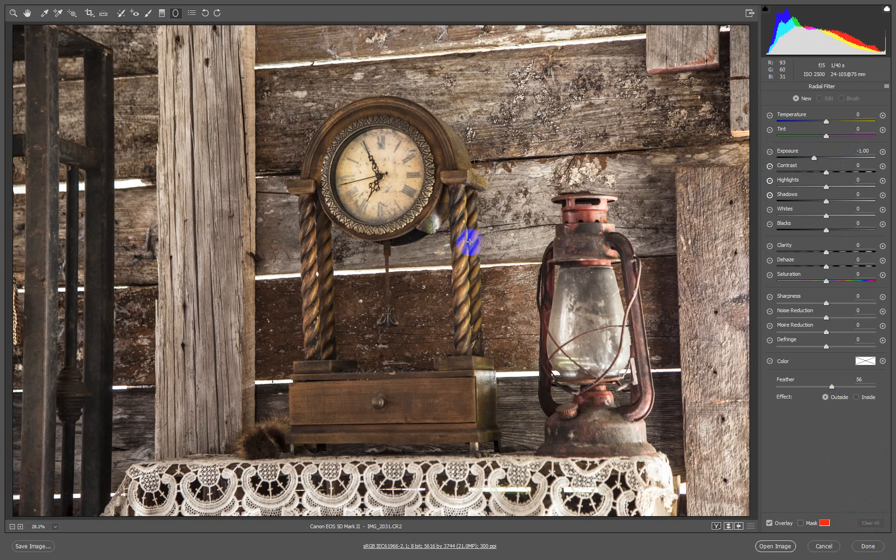
left_click_drag(475, 241, 653, 350)
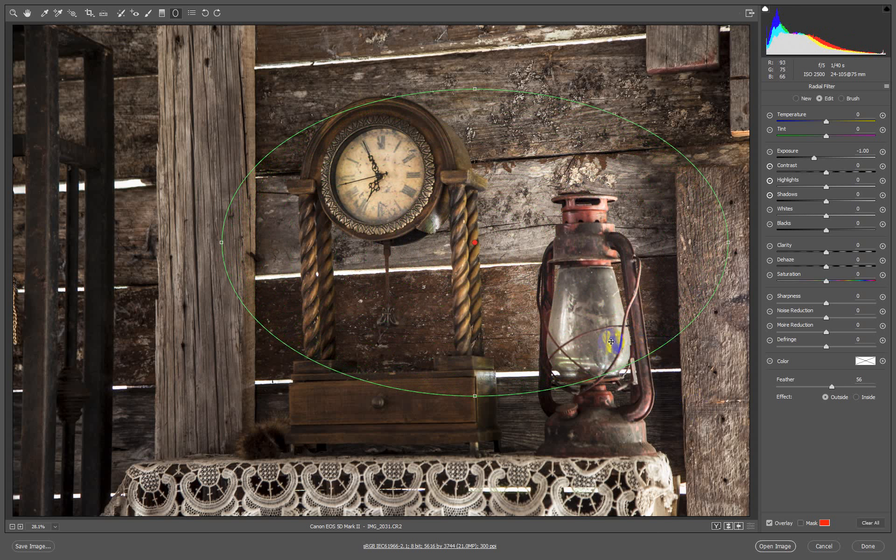
- Rotate the ellipse so it slants from the clock down to the lantern, and set its exposure to -1.35
left_click_drag(650, 381, 548, 435)
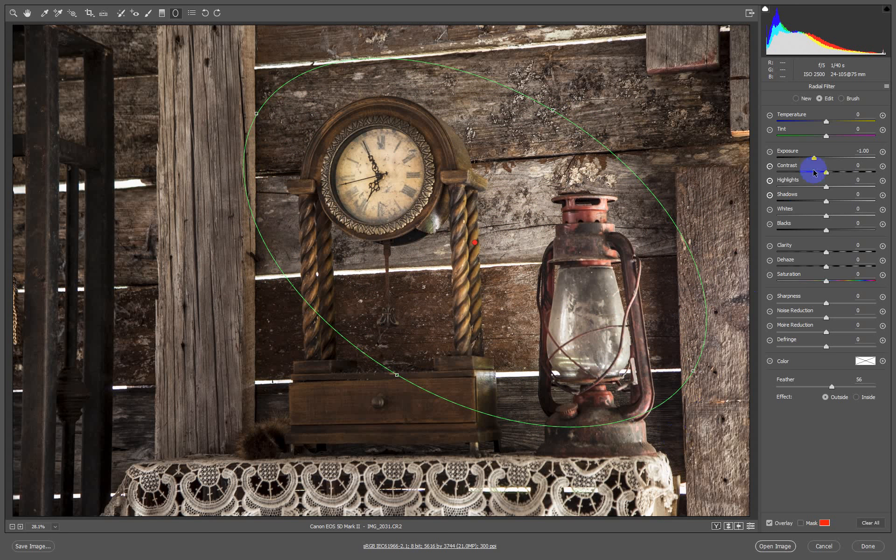
left_click_drag(814, 160, 810, 160)
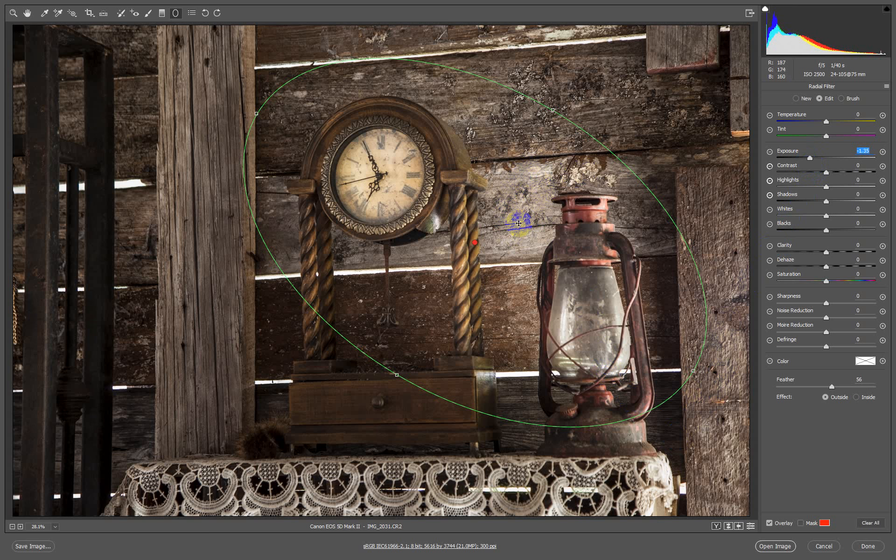
left_click(843, 101)
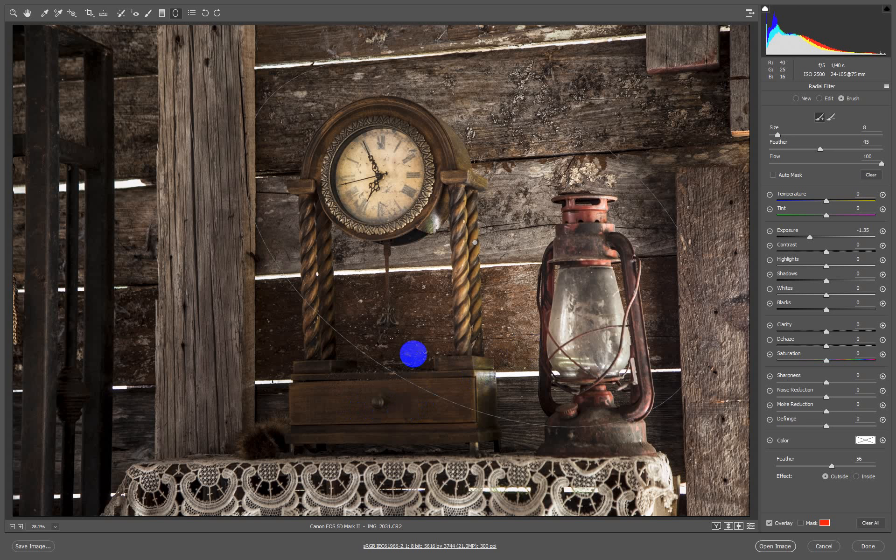
- Add a new radial filter over the clock's drawer, affecting the inside, with exposure +0.55 and clarity +30
left_click(797, 99)
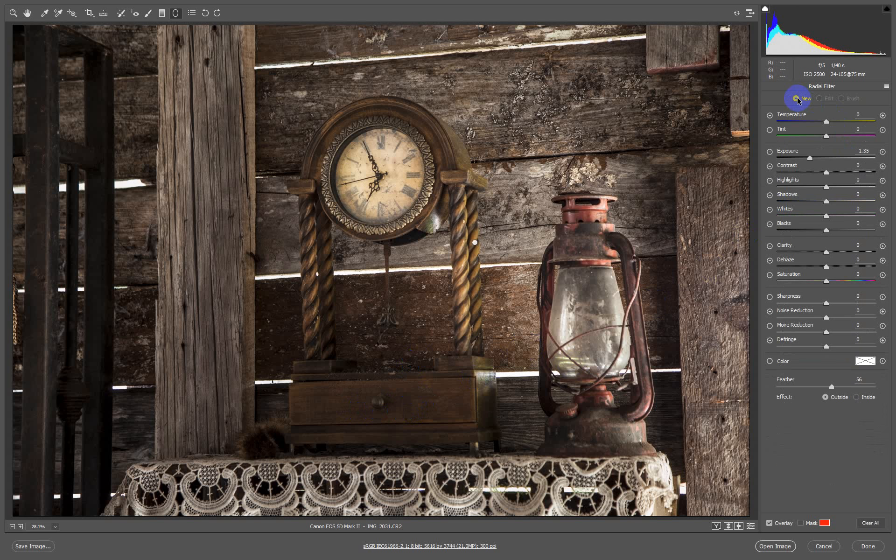
left_click(883, 152)
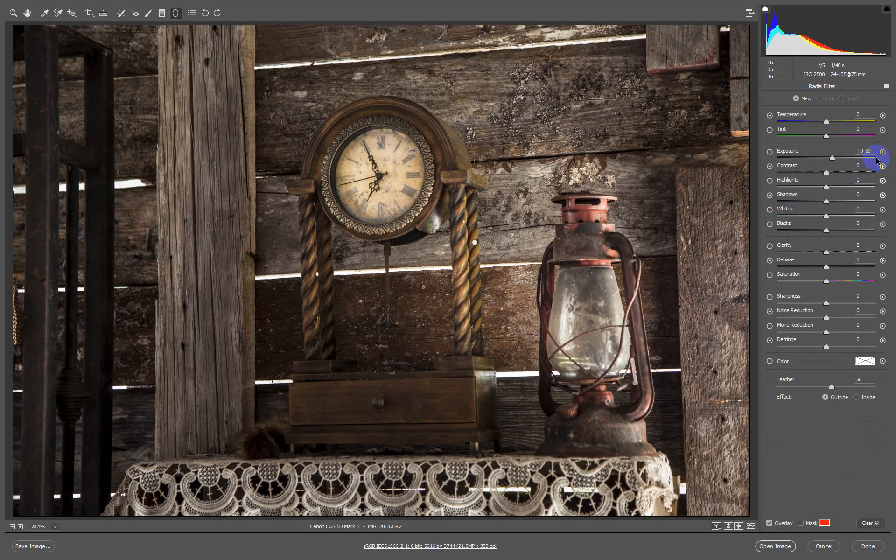
left_click(858, 398)
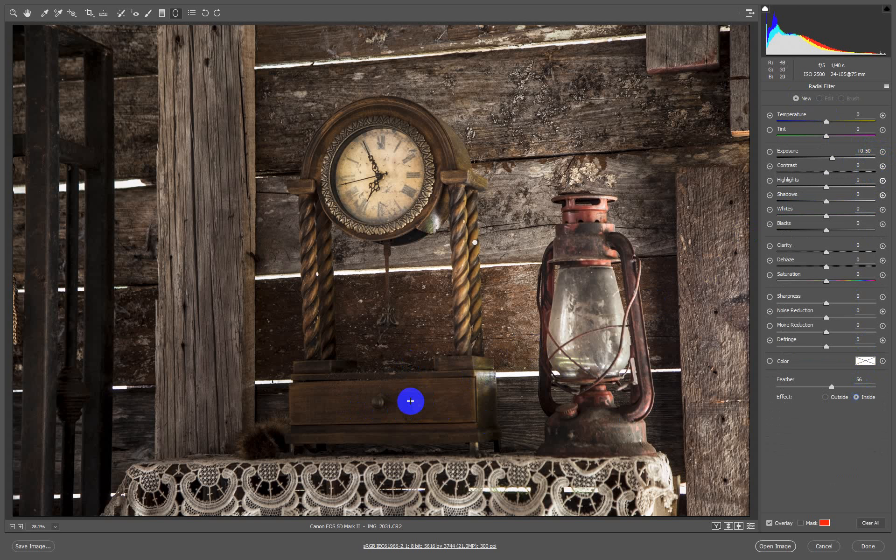
left_click_drag(378, 401, 468, 438)
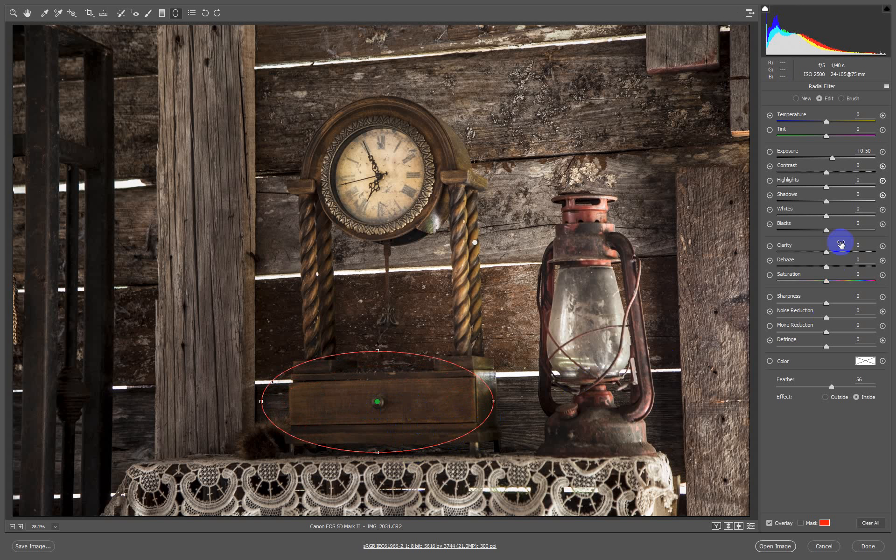
left_click_drag(827, 252, 842, 253)
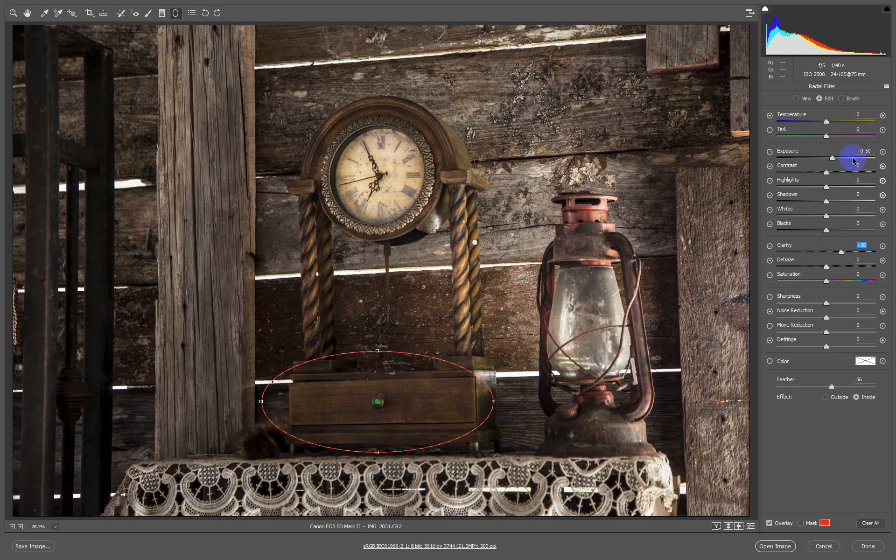
left_click_drag(832, 159, 833, 158)
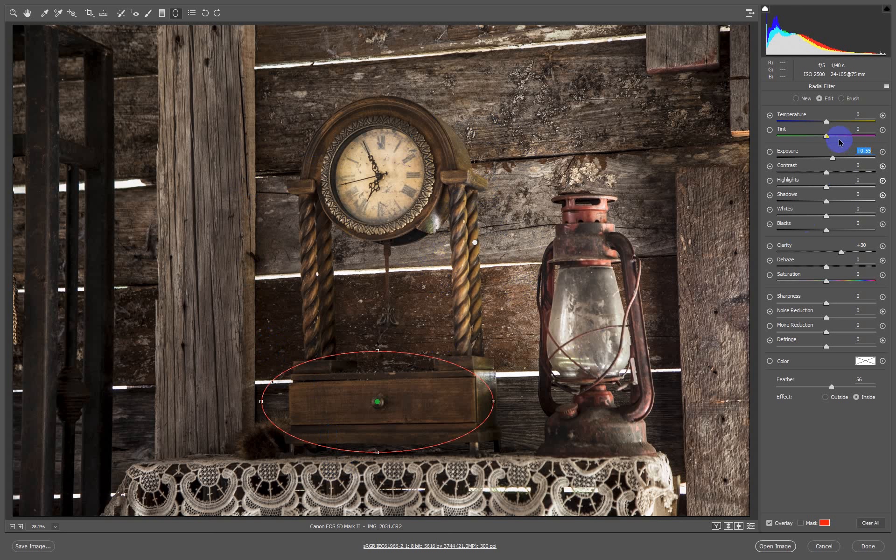
- Add another radial filter as a large ellipse enclosing the clock and most of the lantern, with exposure -1.30
left_click(796, 98)
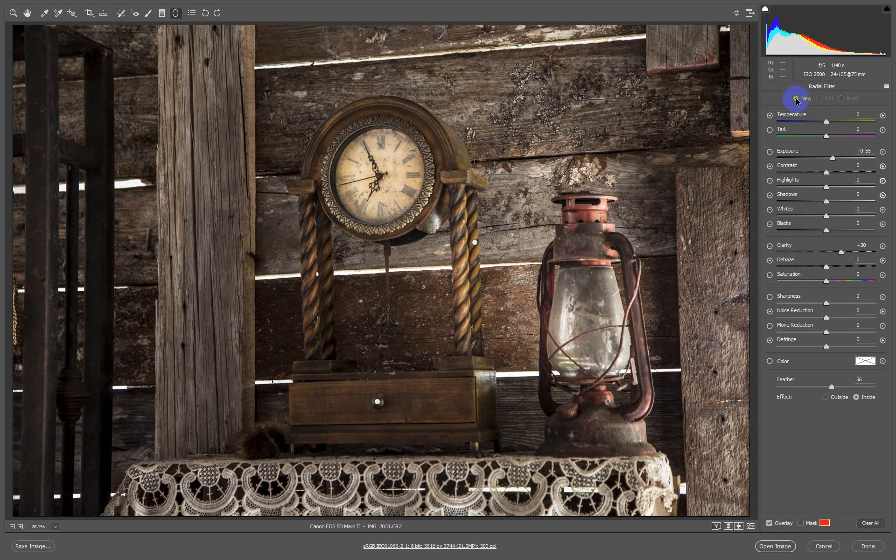
left_click(770, 152)
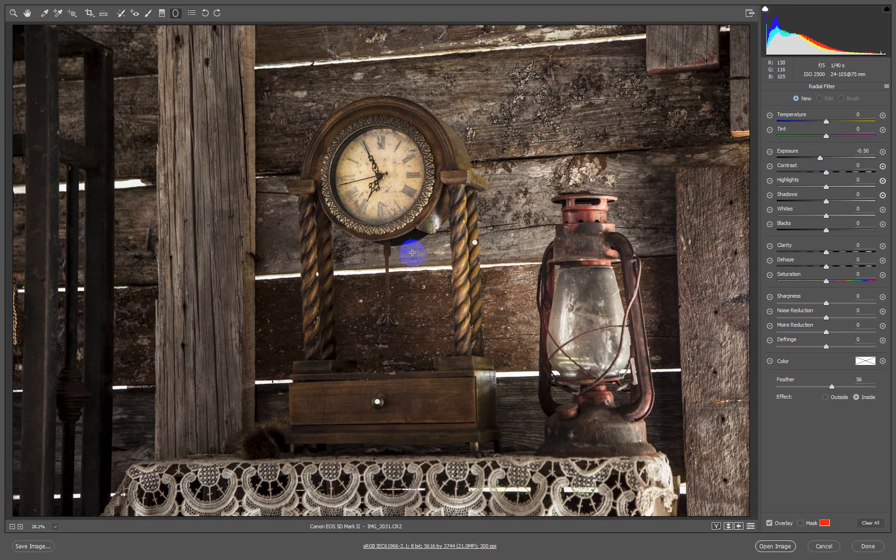
left_click_drag(412, 251, 621, 392)
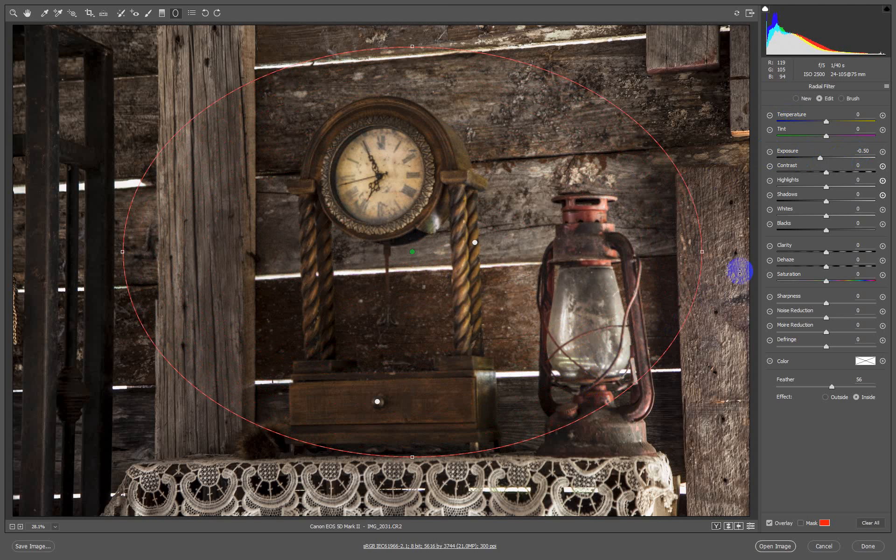
left_click(814, 160)
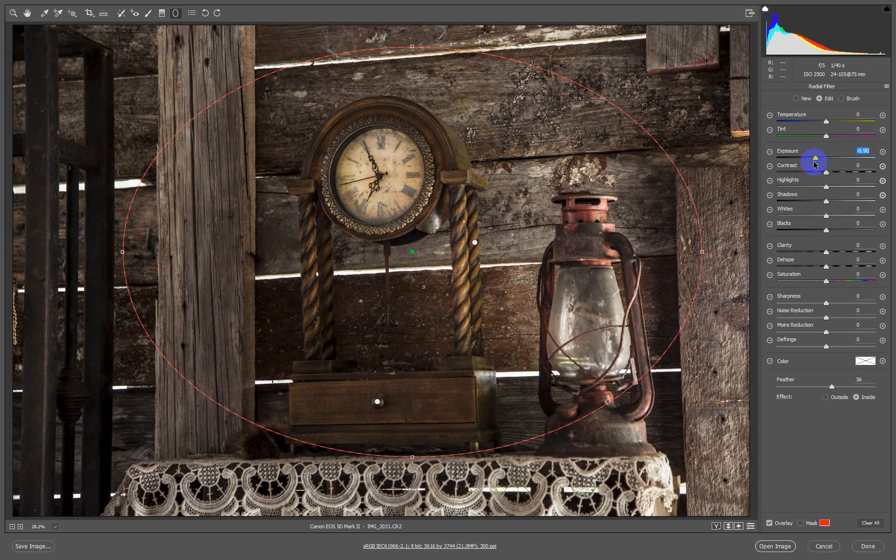
left_click_drag(812, 163, 812, 163)
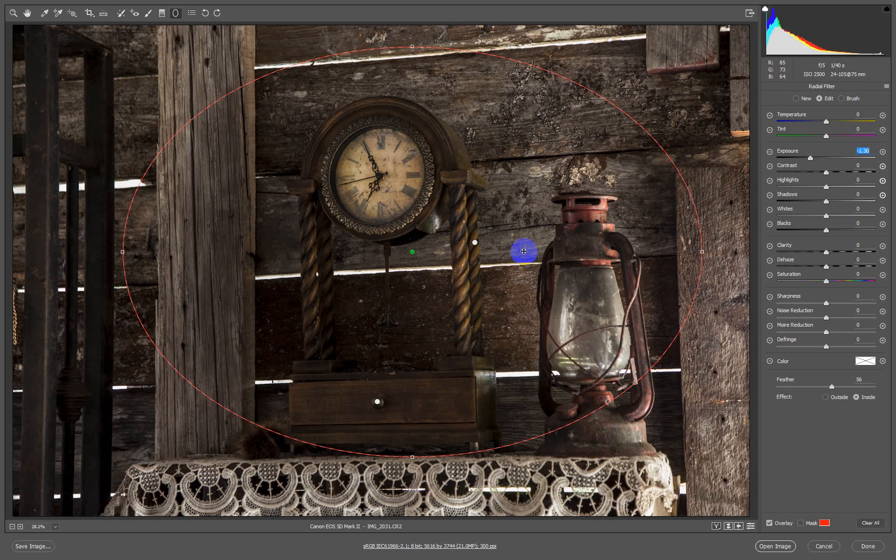
- Invert the large radial filter to affect the outside, shift it slightly towards the lantern, and set its exposure to -0.95
key("x")
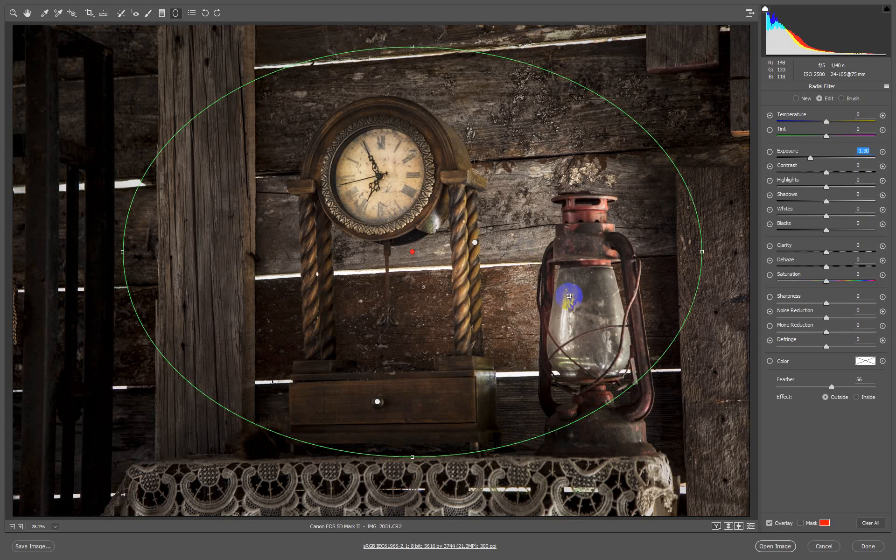
left_click_drag(515, 265, 525, 261)
left_click_drag(810, 158, 814, 161)
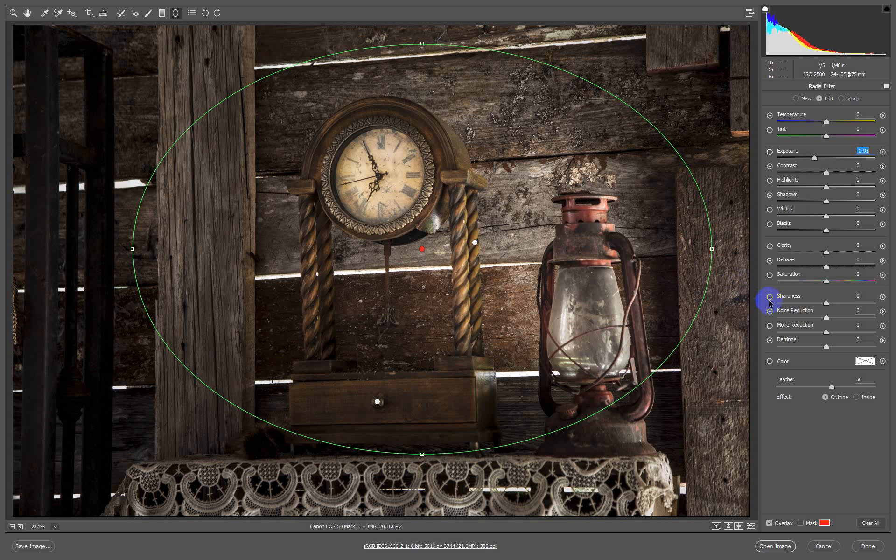
key("z")
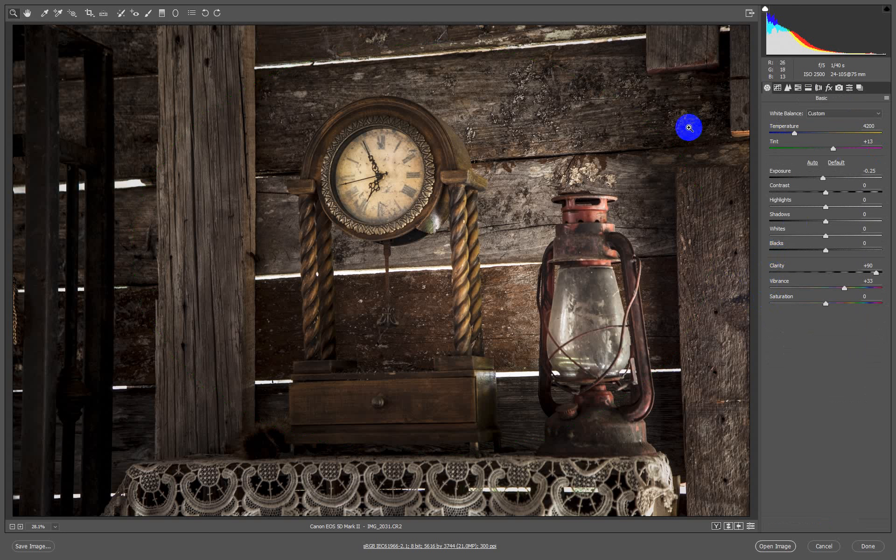
- Add a small flame-shaped radial filter inside the lantern's glass above the burner, with temperature +50 and exposure +3.80
key("j")
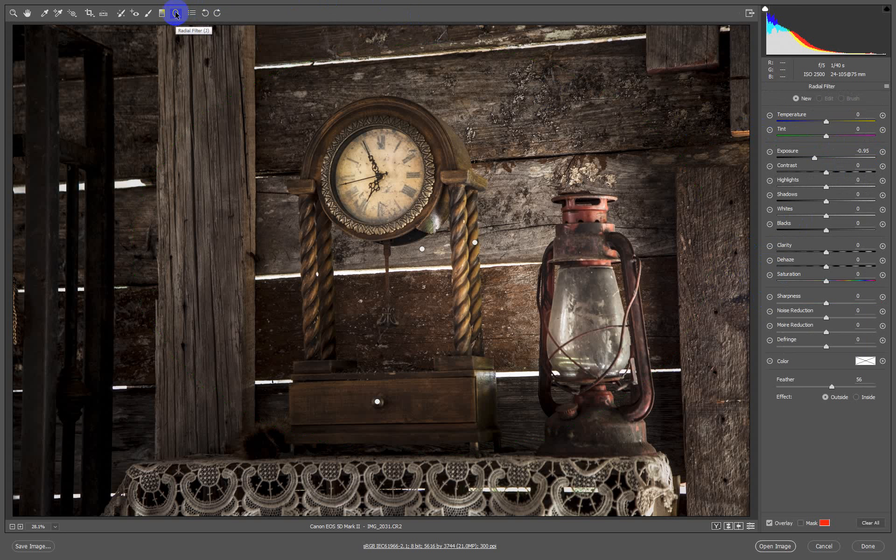
left_click(882, 116)
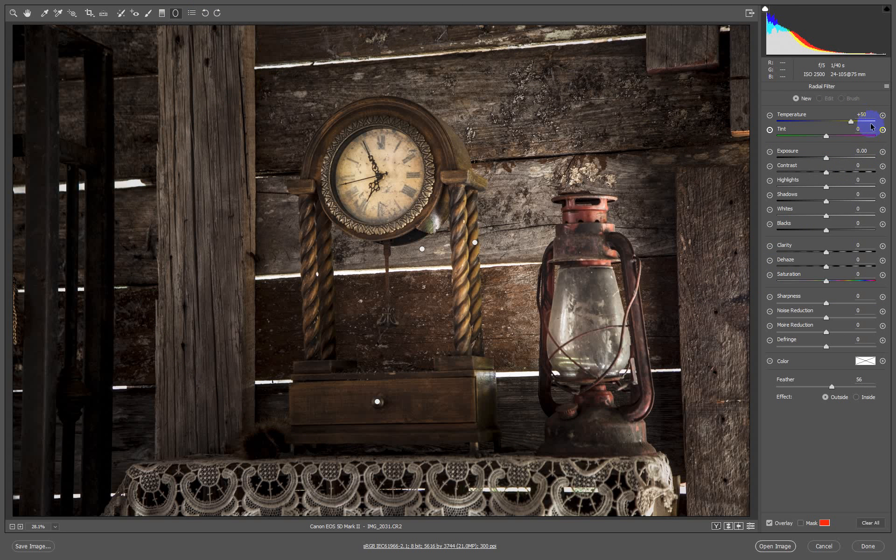
left_click_drag(826, 158, 865, 165)
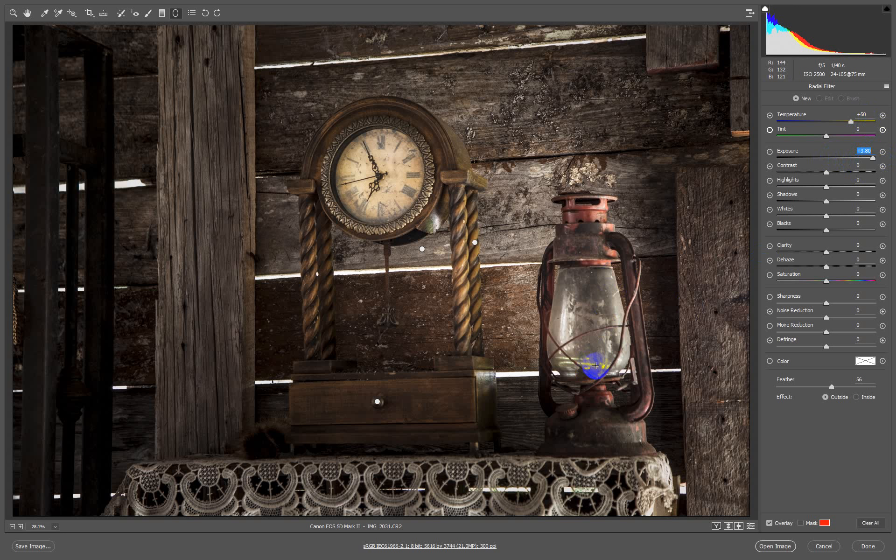
left_click_drag(593, 355, 603, 374)
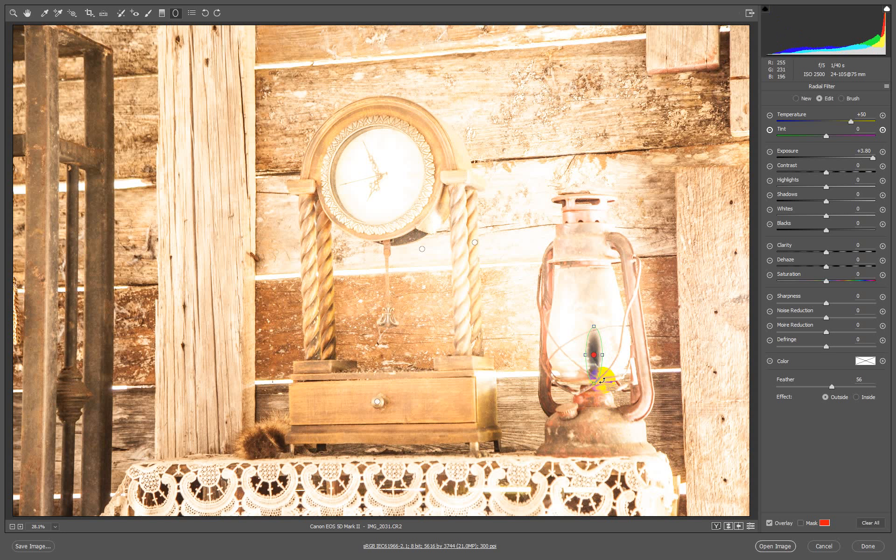
- Invert the flame filter to affect only the inside, nudge it into place above the burner, and hide the filter overlay
key("apostrophe")
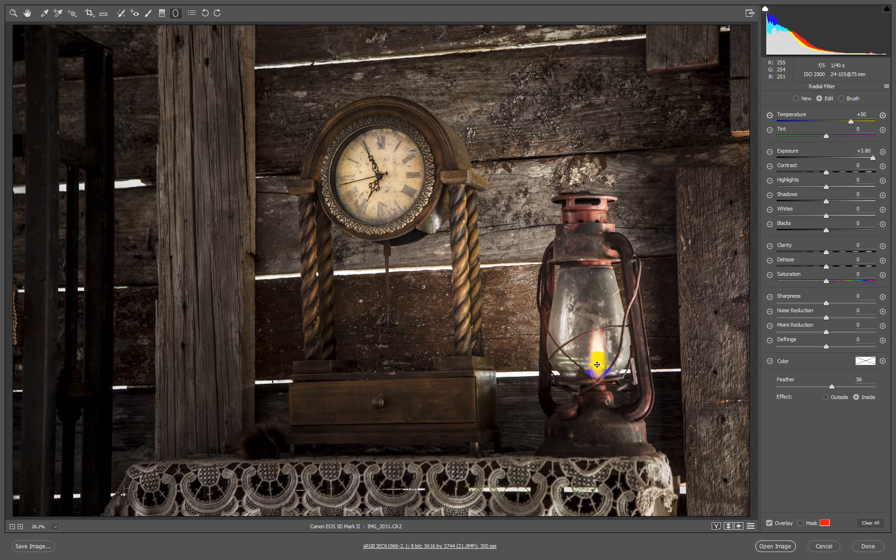
left_click_drag(597, 363, 596, 362)
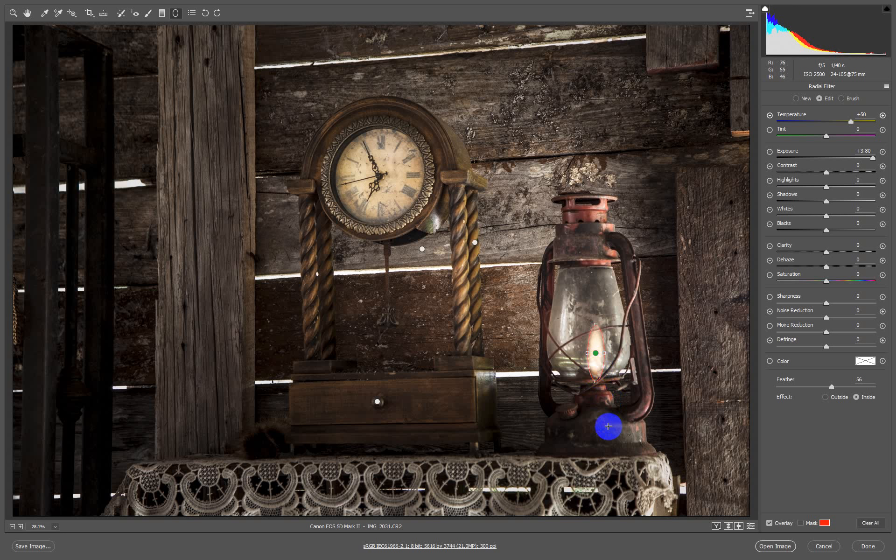
key("v")
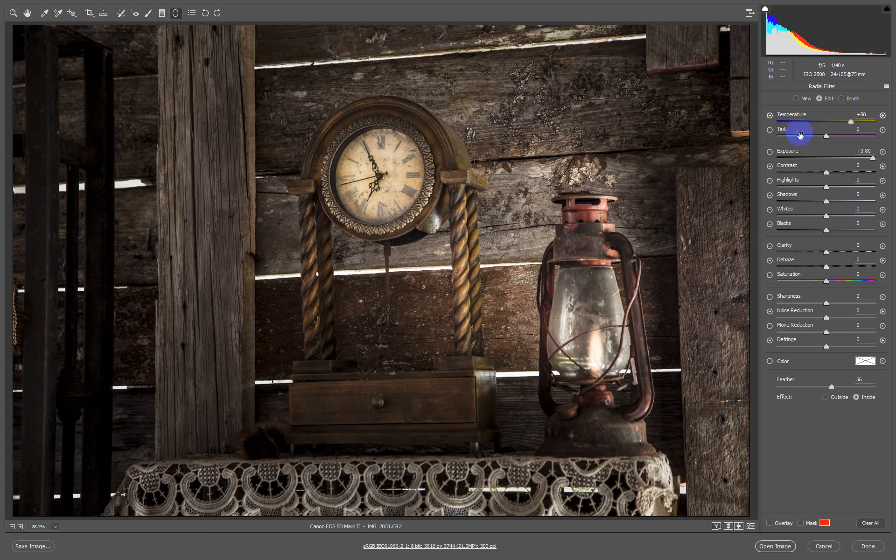
- Add a large inside-affecting radial filter across the clock and lantern, widened to the tall wooden post, with exposure +0.45 and temperature +36
key("z")
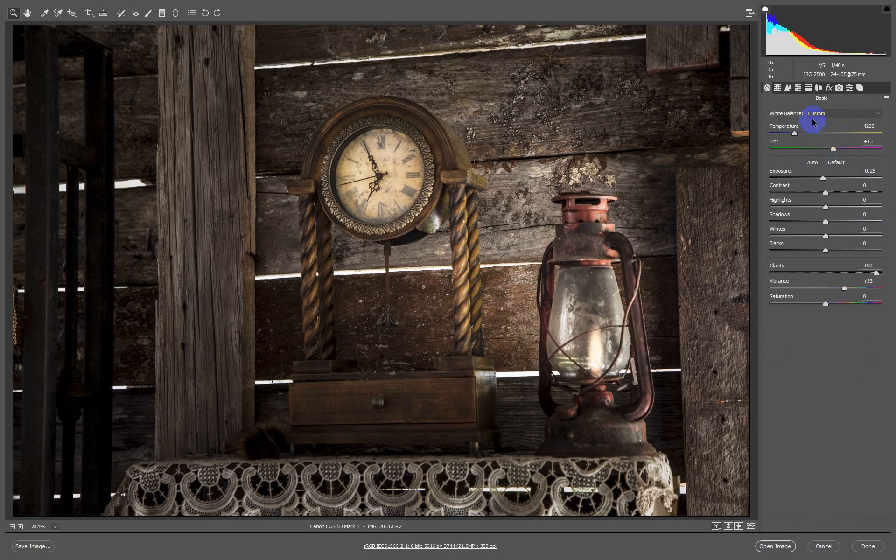
key("j")
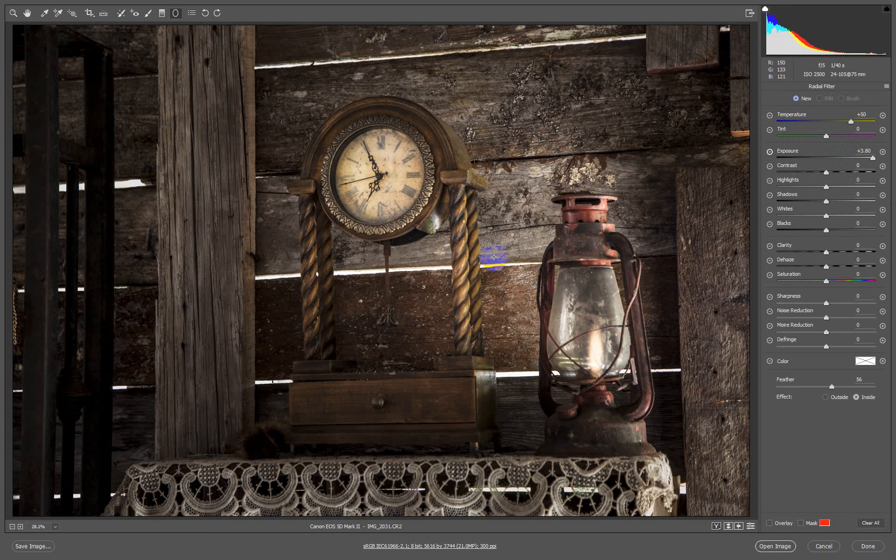
left_click_drag(493, 256, 668, 368)
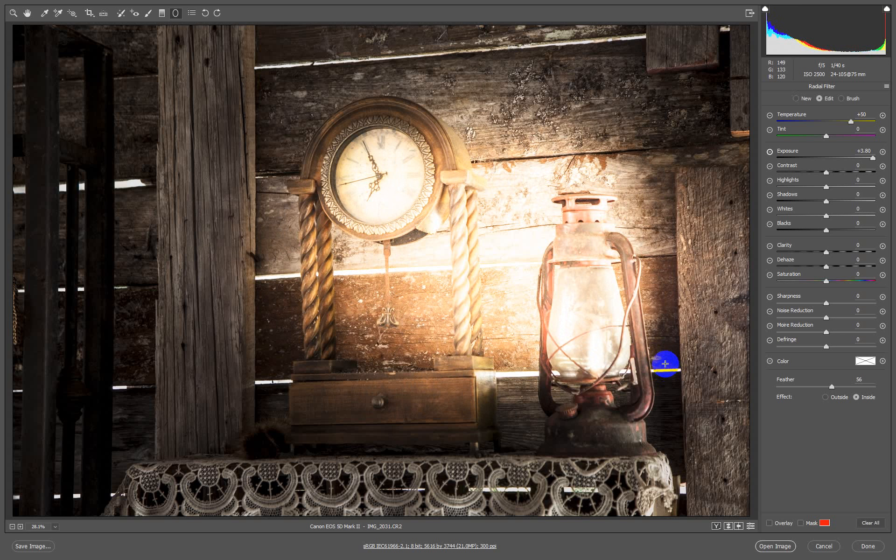
key("v")
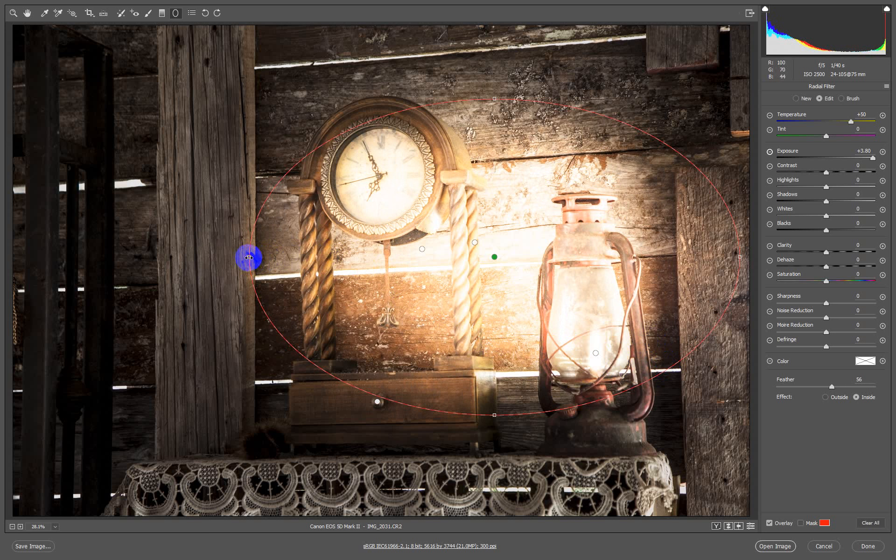
key("alt")
left_click_drag(249, 257, 196, 257)
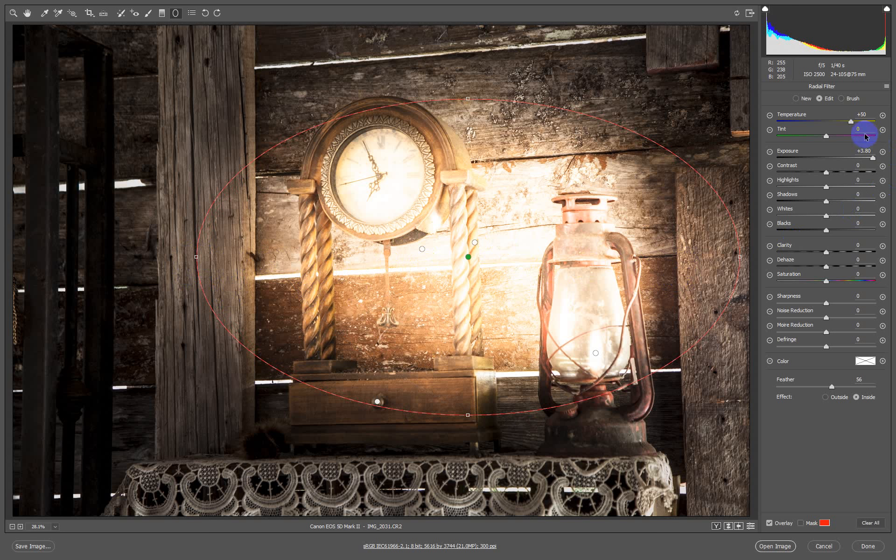
left_click_drag(872, 158, 835, 165)
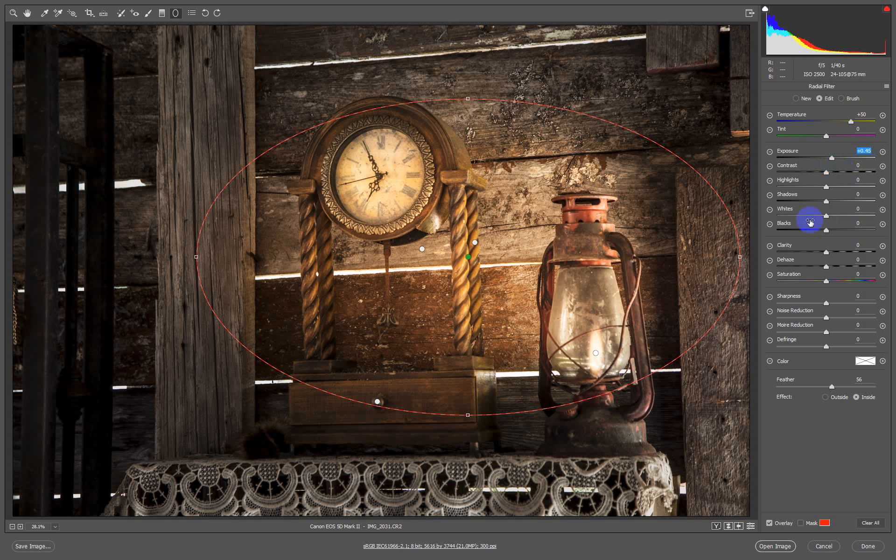
left_click_drag(851, 123, 845, 125)
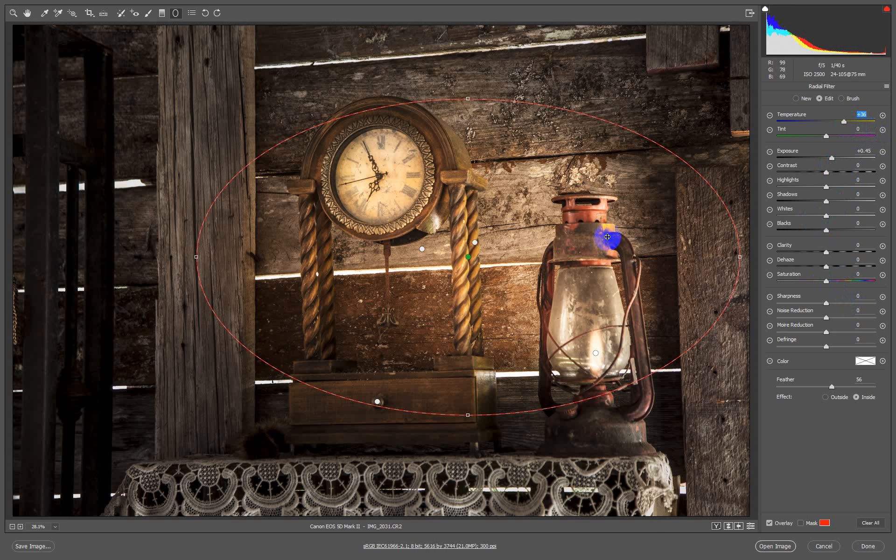
- Crop the photo to 4726 by 3616 pixels, trimming the dark area beyond the wooden post and a strip above the clock
key("c")
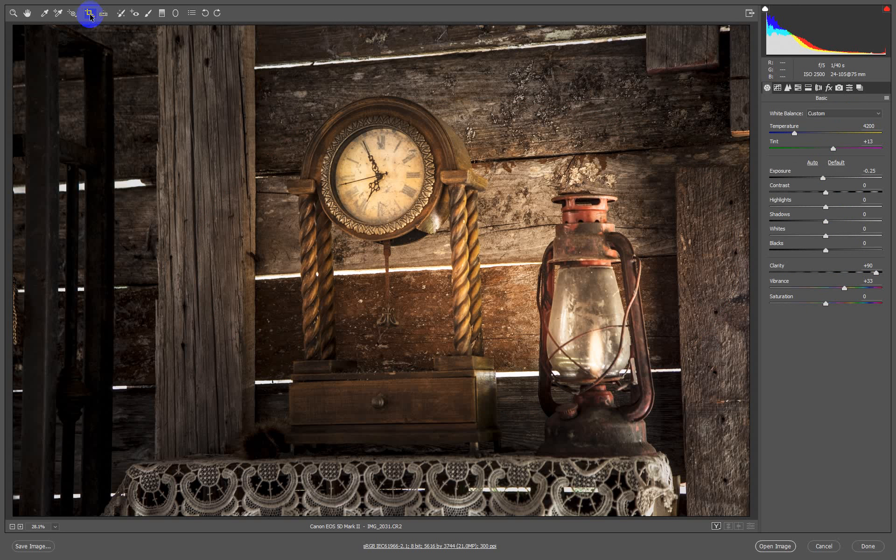
left_click_drag(120, 41, 711, 518)
left_click_drag(696, 462, 751, 522)
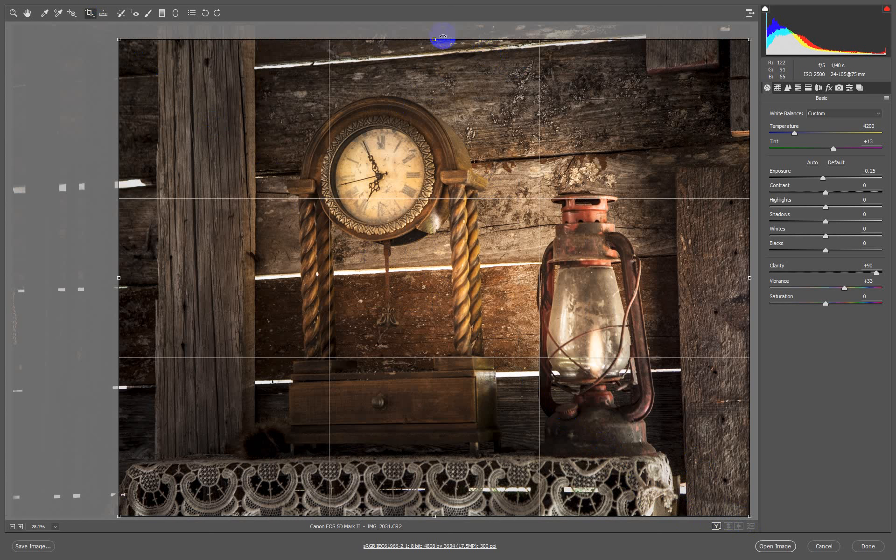
left_click_drag(435, 40, 435, 41)
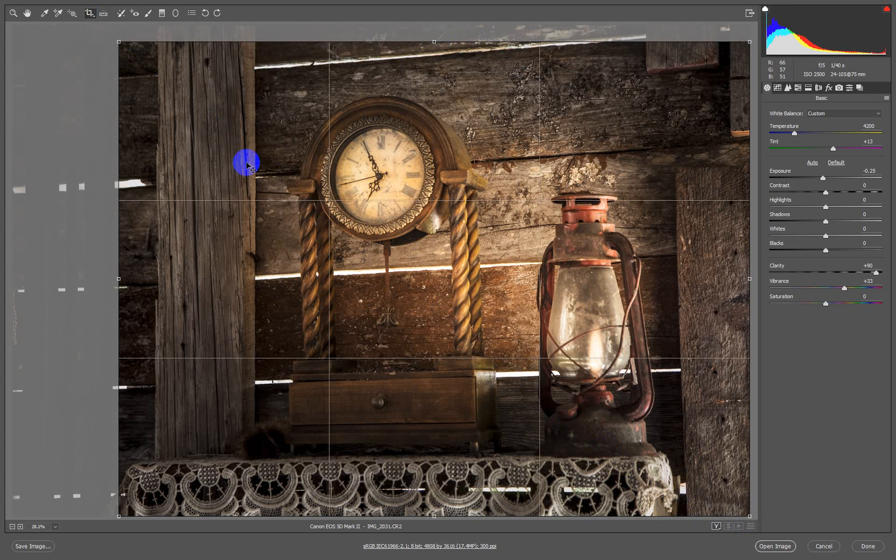
left_click_drag(119, 279, 130, 279)
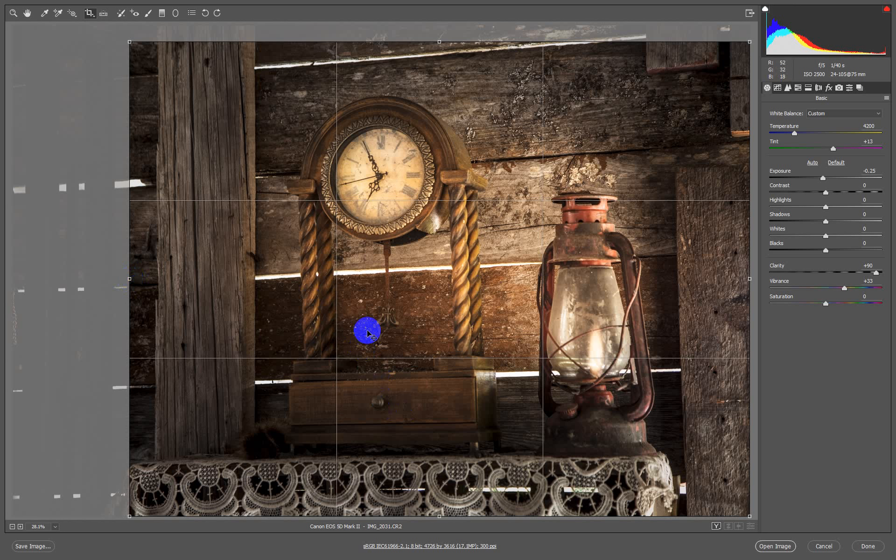
key("z")
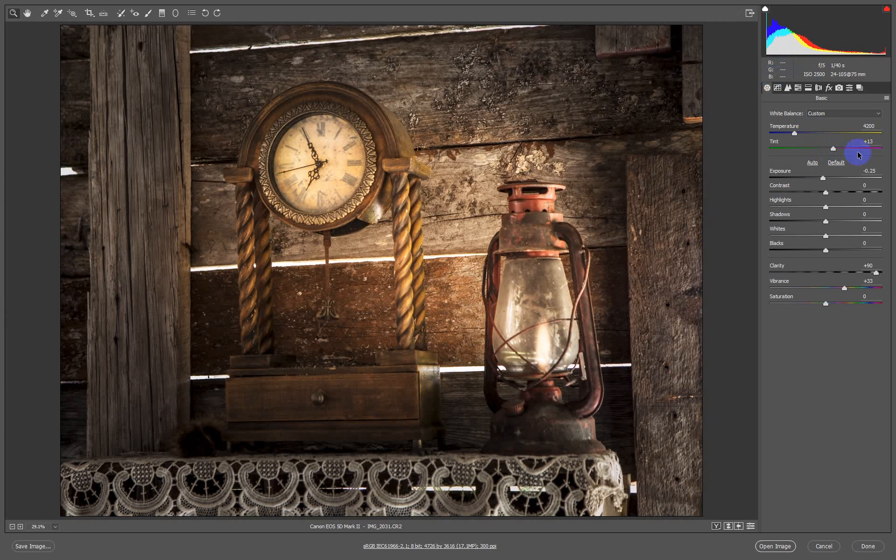
- Apply a Highlight Priority post-crop vignette with amount -34 and highlights 0
left_click(830, 90)
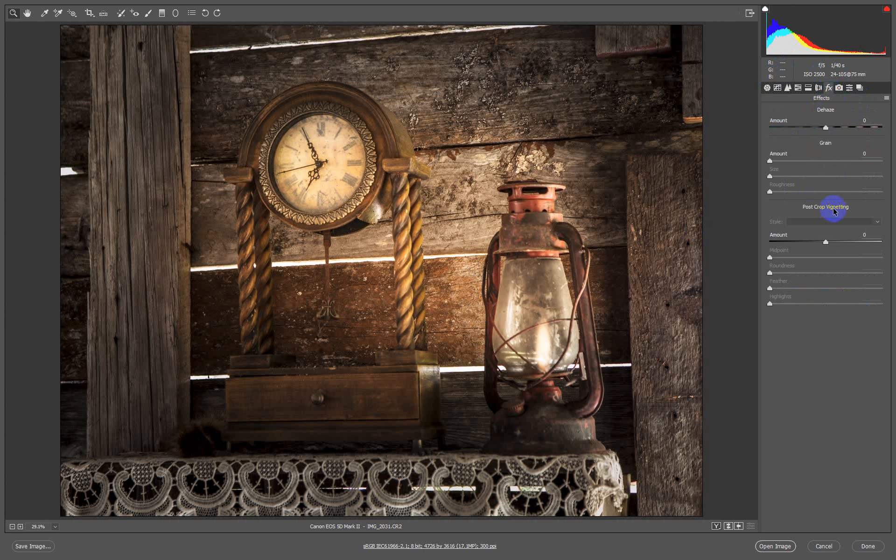
left_click_drag(826, 242, 804, 243)
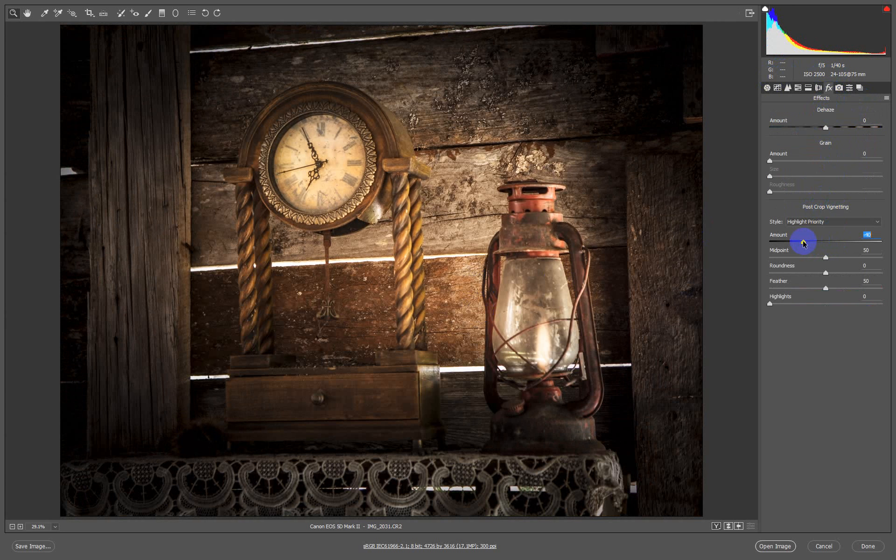
mouse_move(805, 242)
left_mouse_down()
mouse_move(796, 242)
mouse_move(806, 243)
left_mouse_up()
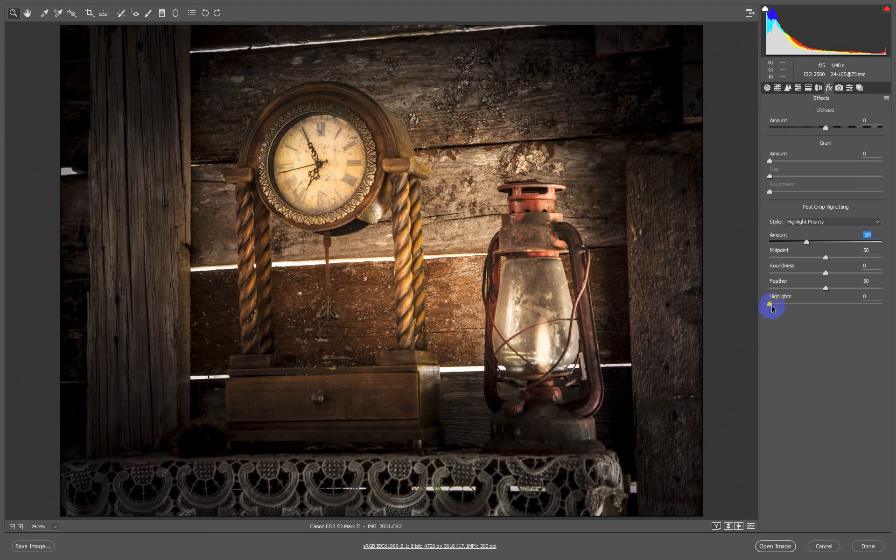
mouse_move(770, 306)
left_mouse_down()
mouse_move(893, 316)
mouse_move(874, 307)
mouse_move(766, 306)
left_mouse_up()
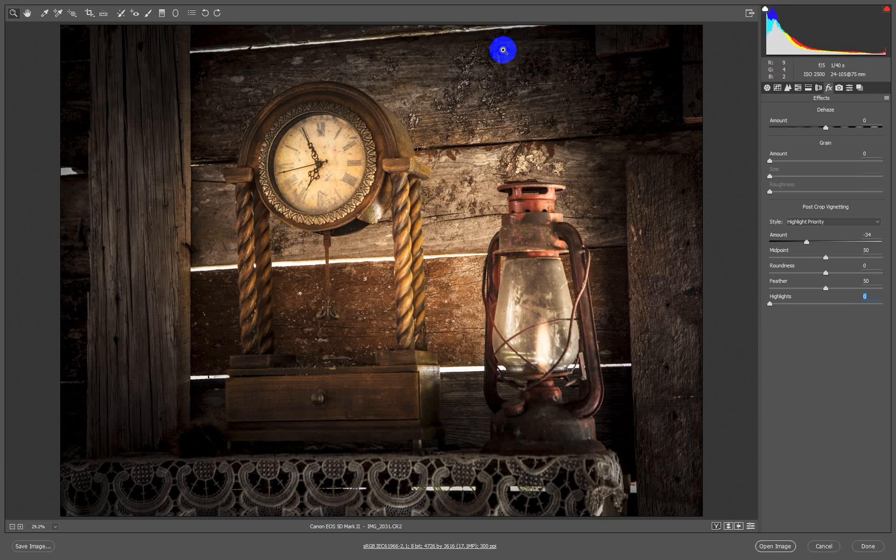
- Heal the bright gap between the boards above the clock with a size 6 Spot Removal stroke, sampling the wood just below it
key("b")
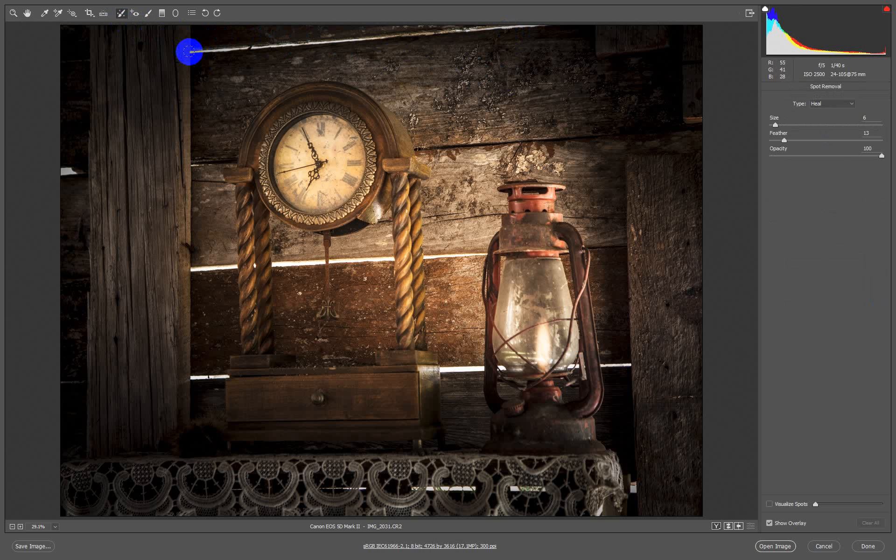
left_click_drag(191, 51, 422, 35)
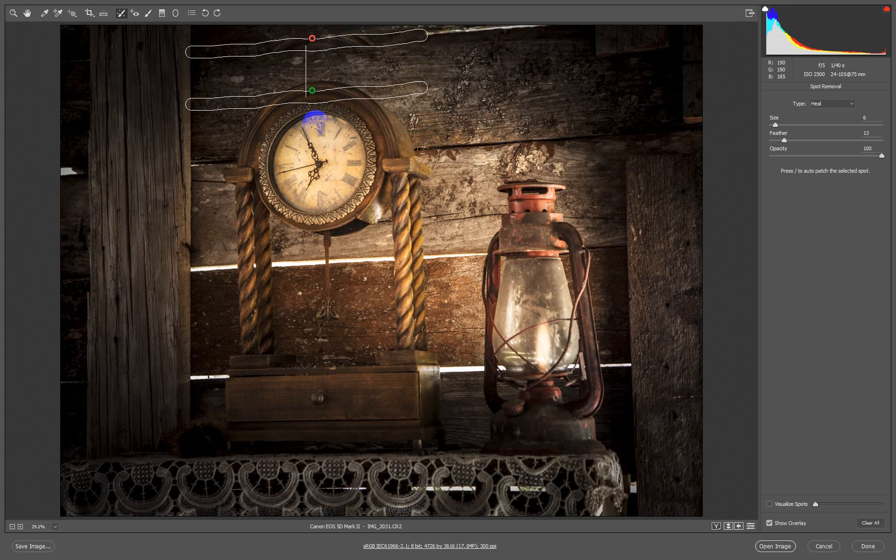
left_click_drag(317, 99, 318, 70)
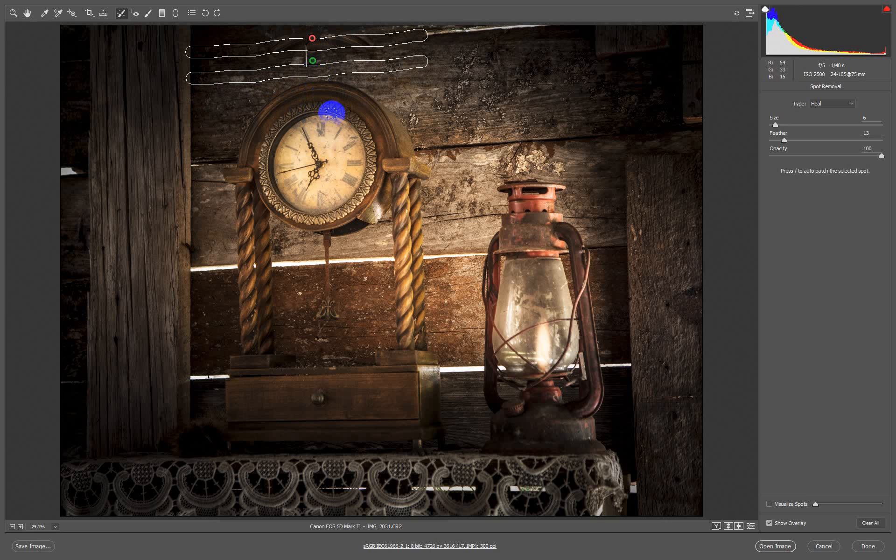
left_click_drag(325, 113, 323, 108)
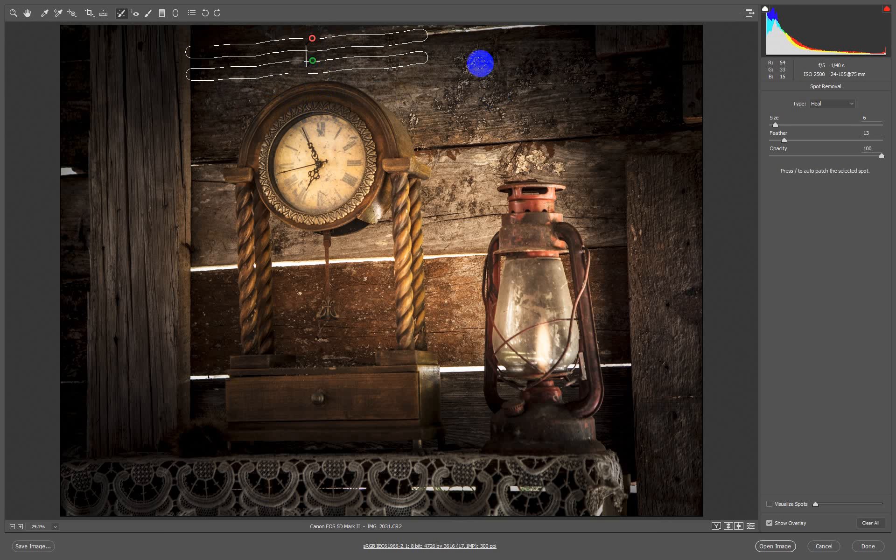
key("v")
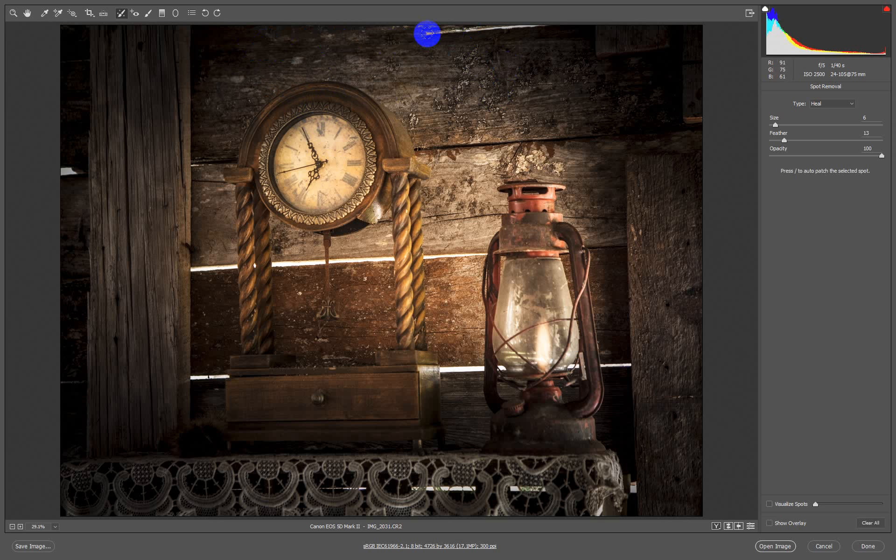
- Heal the rest of the bright gap in the uppermost boards above the lantern and check its sampled area
left_click_drag(503, 30, 550, 27)
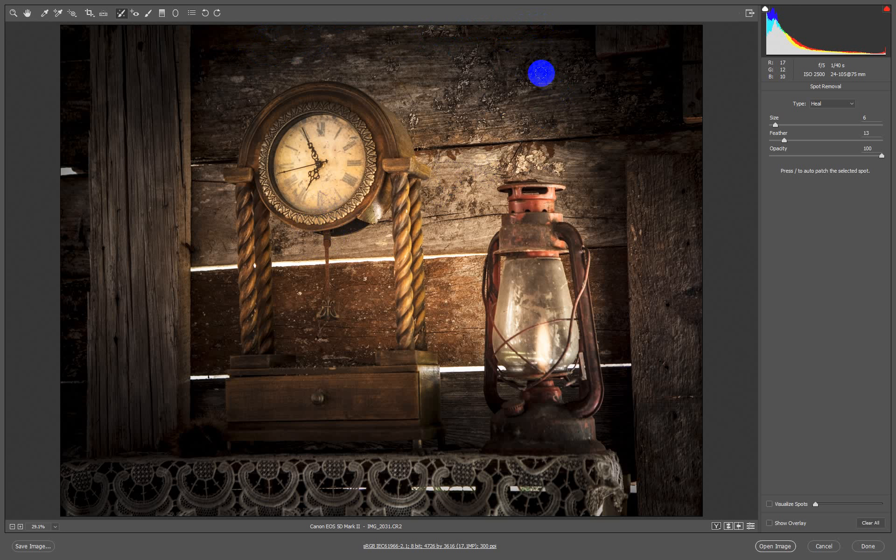
key("v")
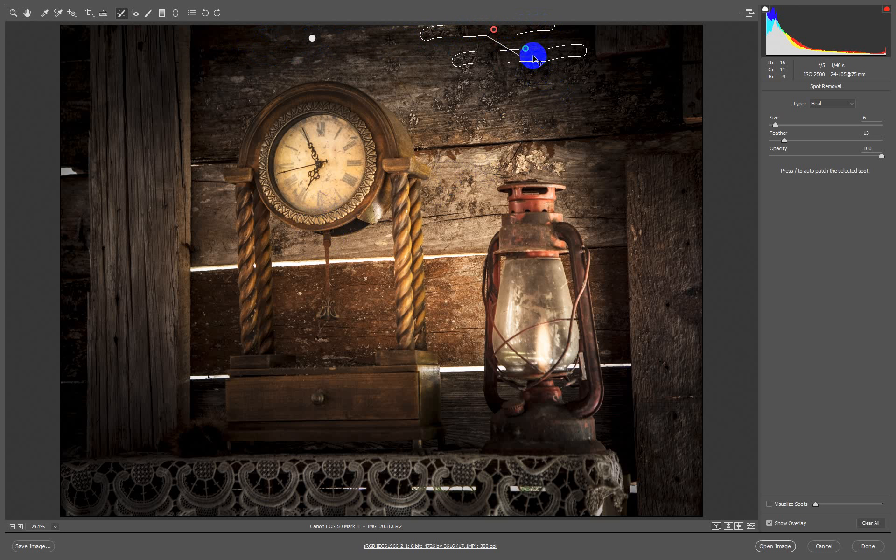
key("v")
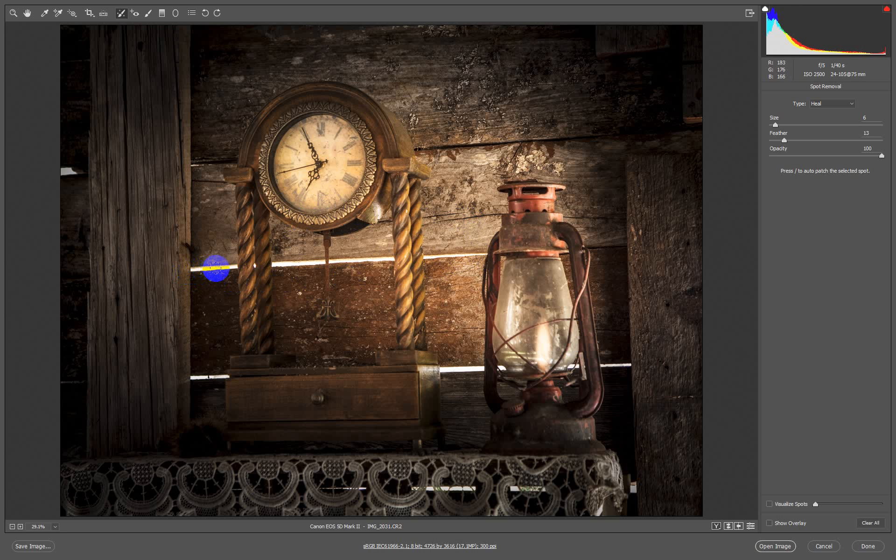
- Heal the short bright gap between the wooden post and the clock's rope columns, sampling the brown board just below
left_click_drag(237, 266, 236, 267)
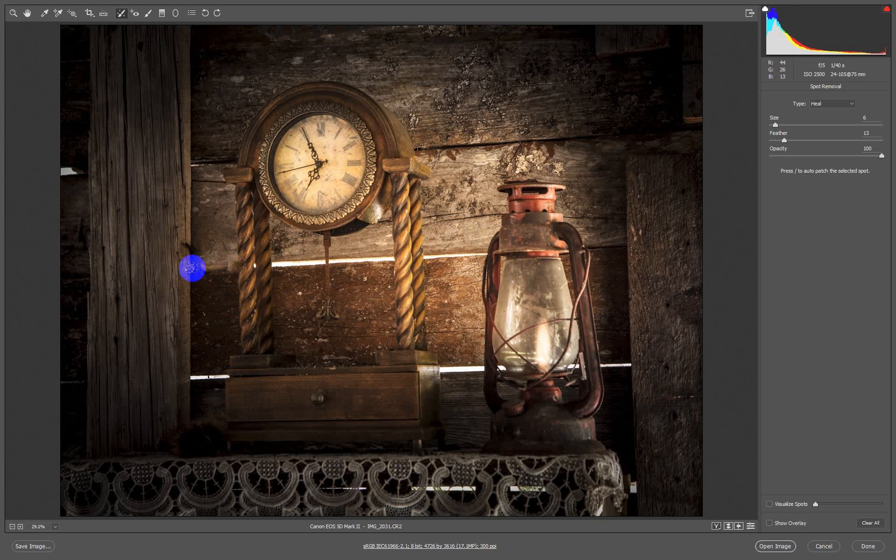
mouse_move(198, 273)
left_mouse_down()
mouse_move(380, 210)
mouse_move(406, 190)
mouse_move(404, 169)
mouse_move(223, 300)
left_mouse_up()
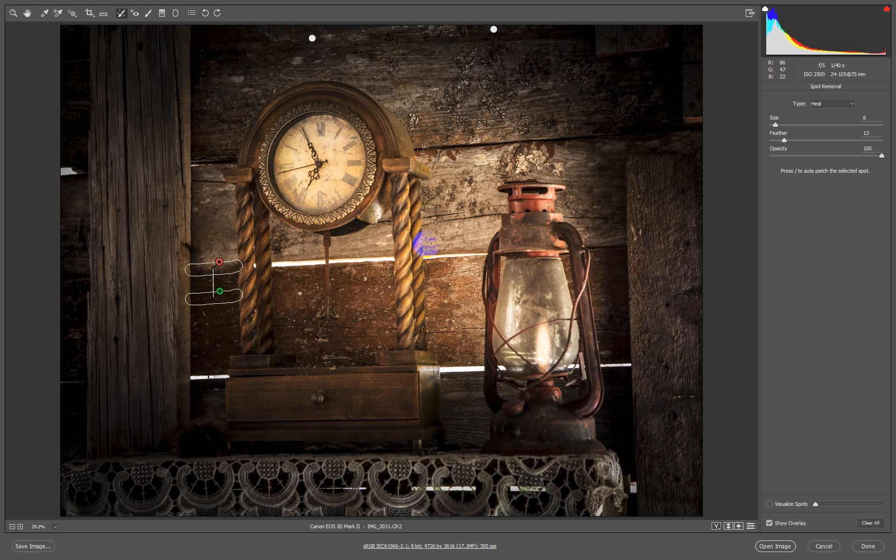
key("v")
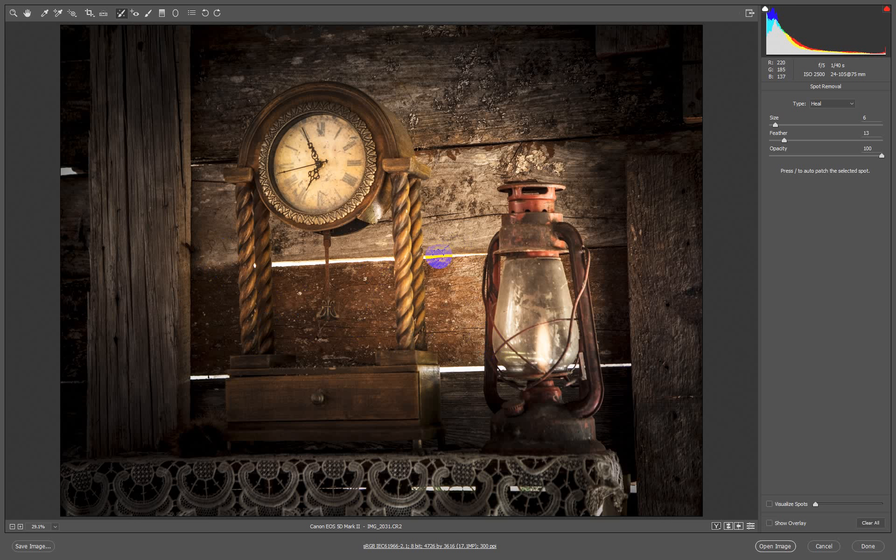
- Heal the bright gap between the clock's rope columns and the lantern, and reduce the Spot Removal brush size to 5
left_click(438, 256)
key("ctrl+z")
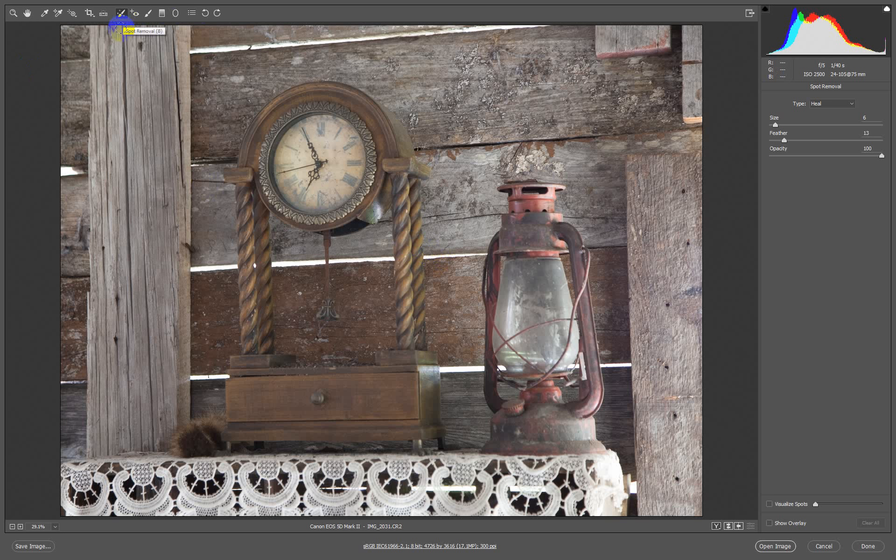
key("bracketleft")
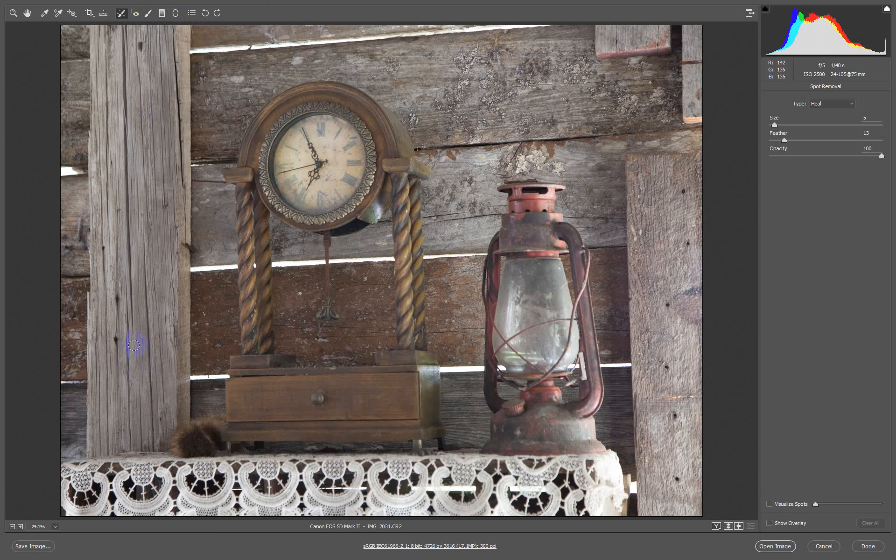
left_click(397, 289)
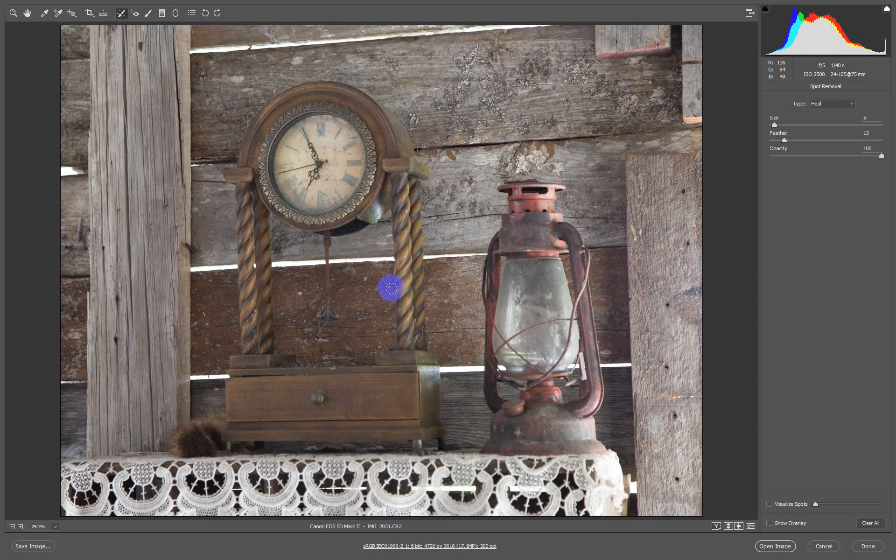
key("p")
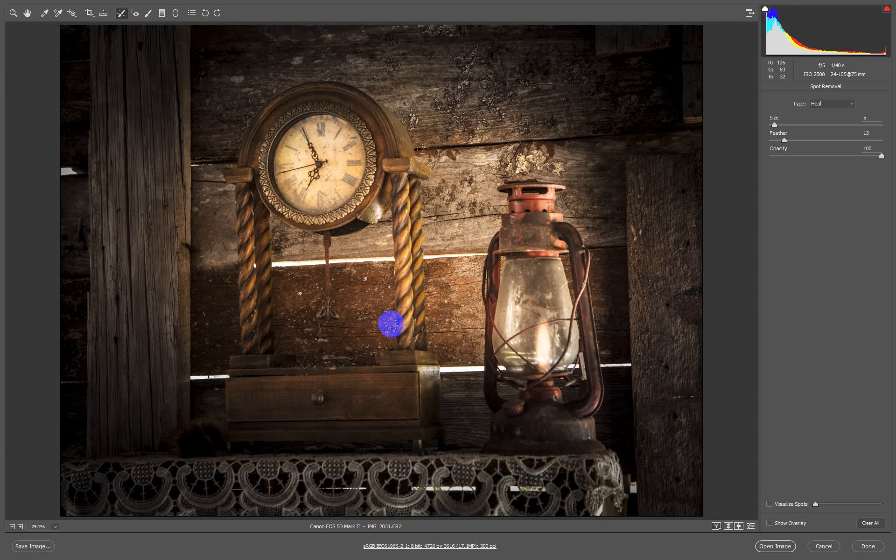